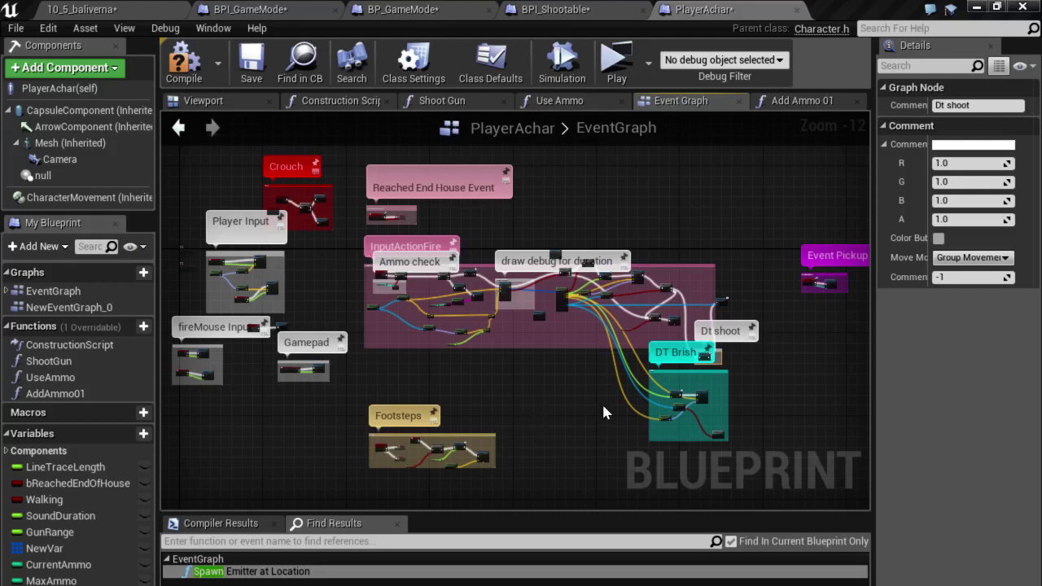
- Compile the PlayerAchar blueprint and see the missing-target error in Compiler Results
right_click(578, 388)
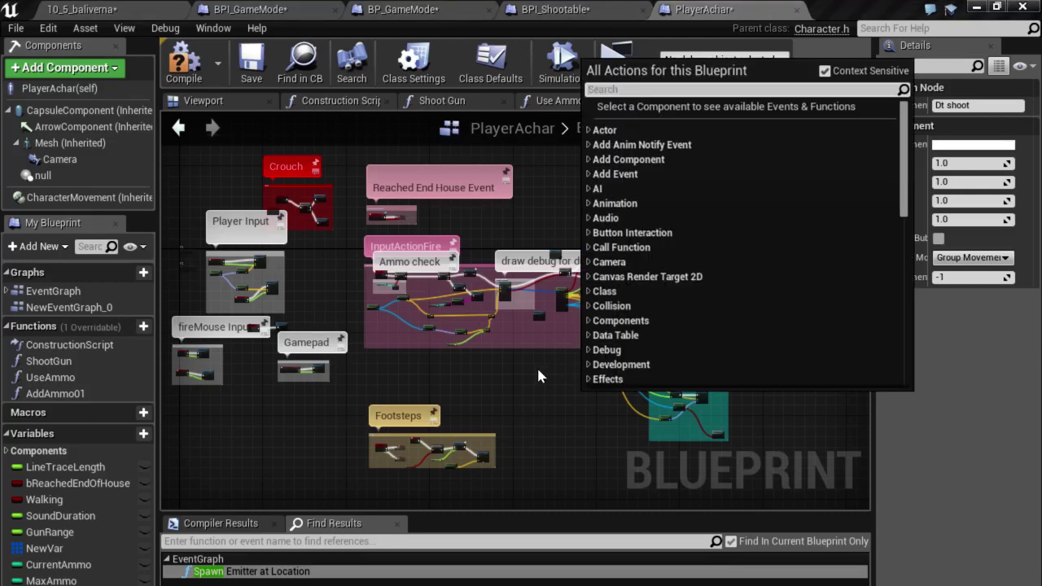
right_drag(577, 400, 516, 410)
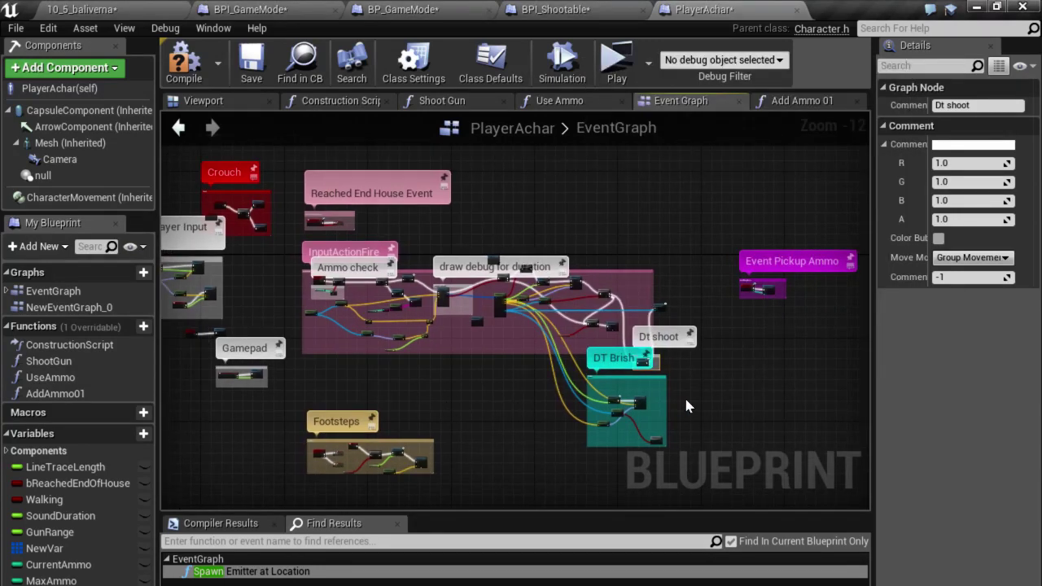
click(181, 77)
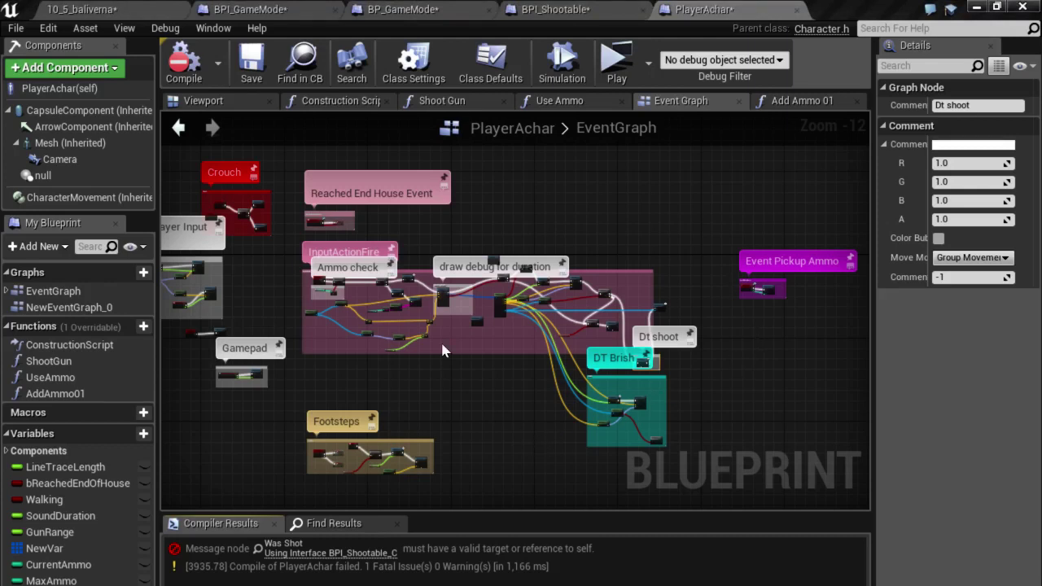
- Zoom and pan the graph to the flagged Was Shot node inside the Dt shoot comment
right_drag(525, 212, 606, 189)
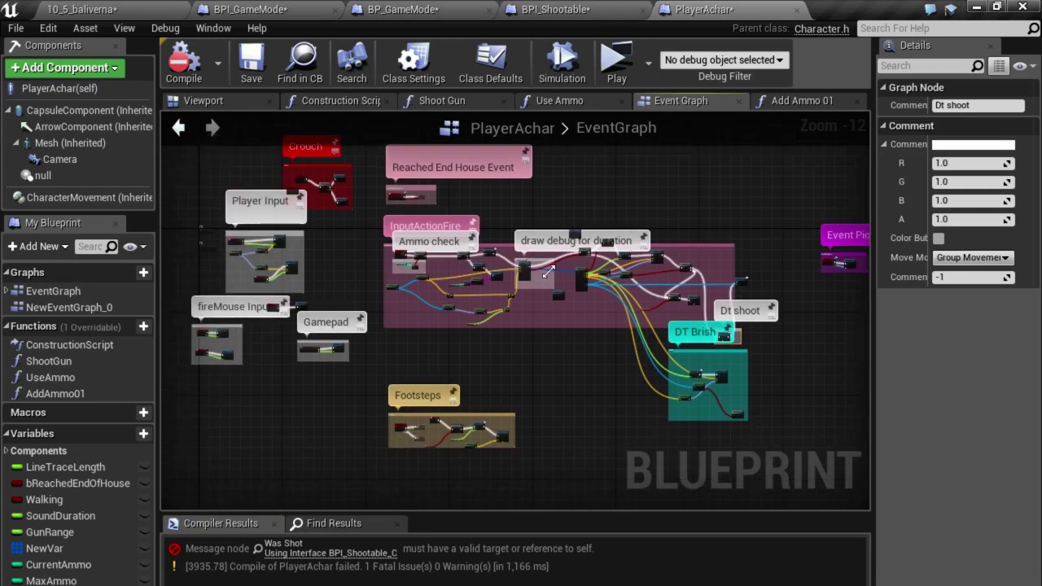
scroll(693, 299, up, 2)
scroll(694, 299, up, 2)
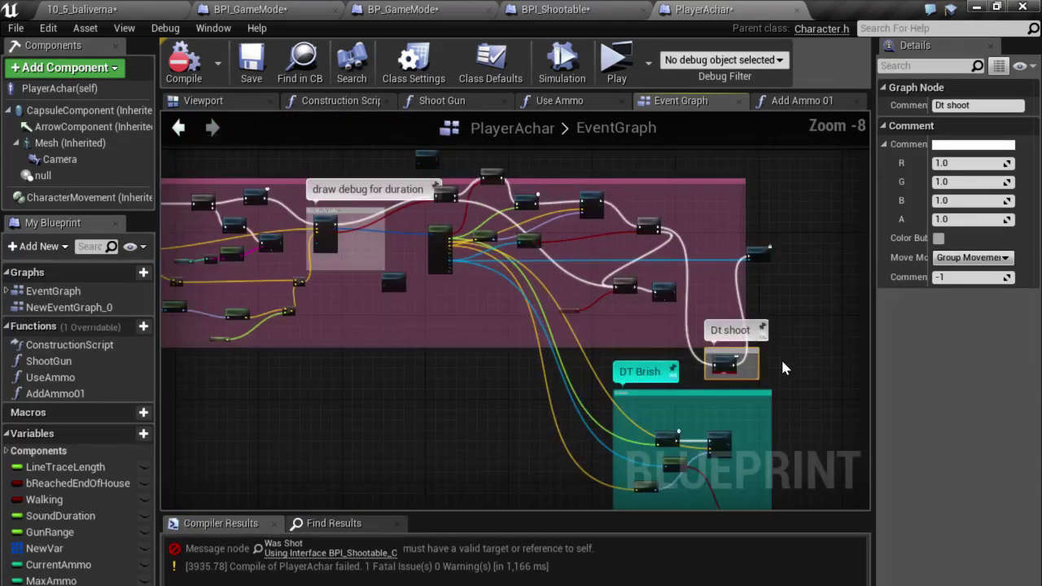
scroll(781, 357, up, 4)
scroll(776, 364, up, 1)
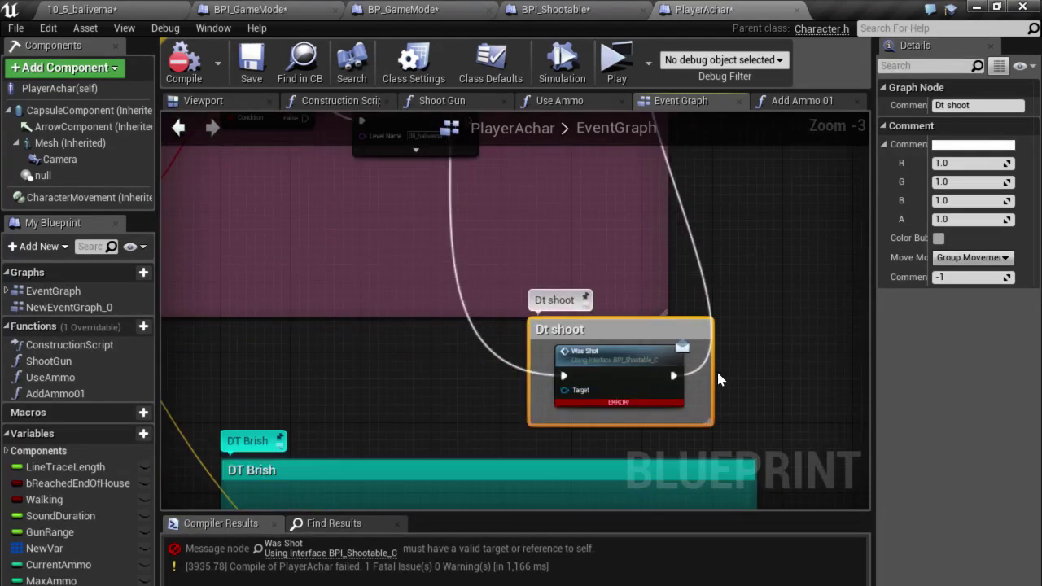
scroll(721, 381, down, 3)
right_drag(756, 368, 674, 380)
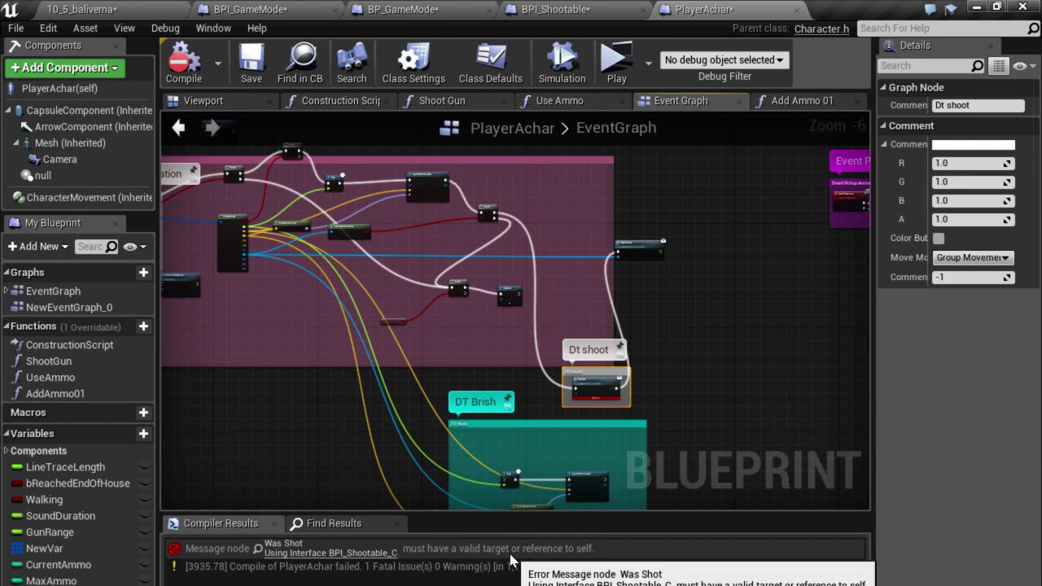
scroll(723, 425, up, 3)
scroll(724, 426, up, 1)
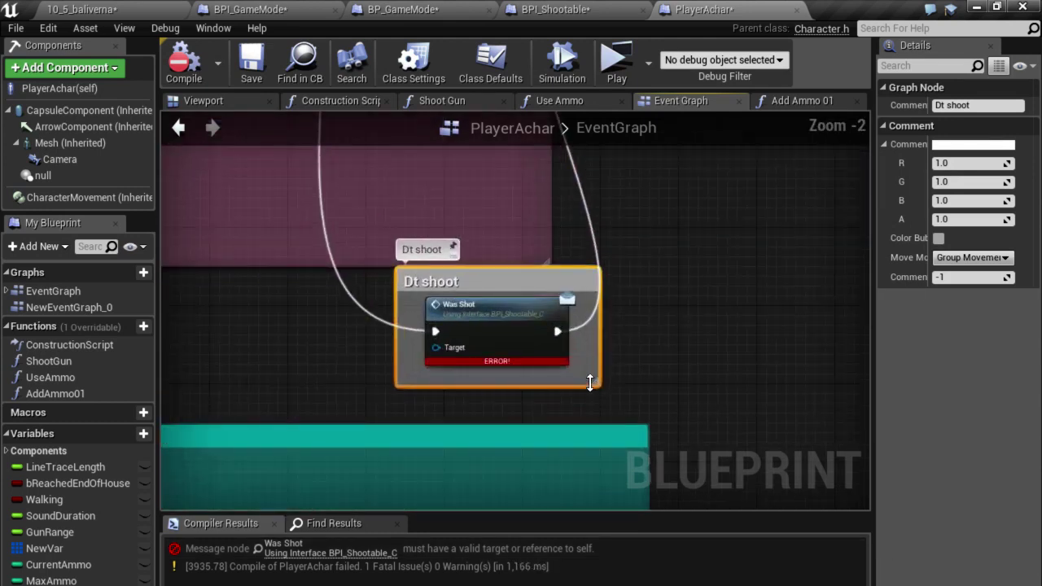
scroll(724, 426, down, 3)
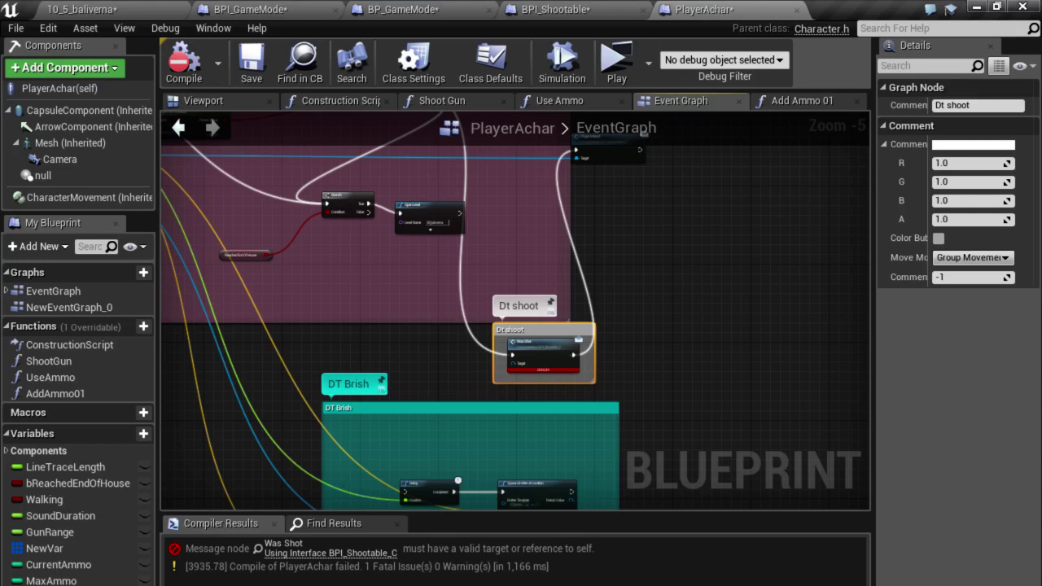
right_drag(472, 272, 445, 234)
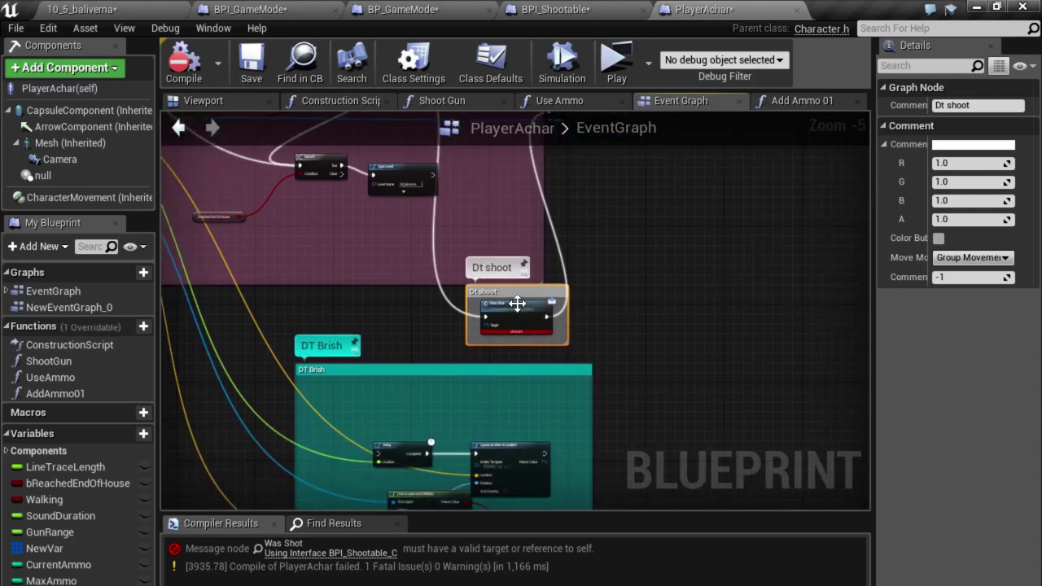
right_drag(624, 380, 737, 260)
scroll(521, 358, up, 2)
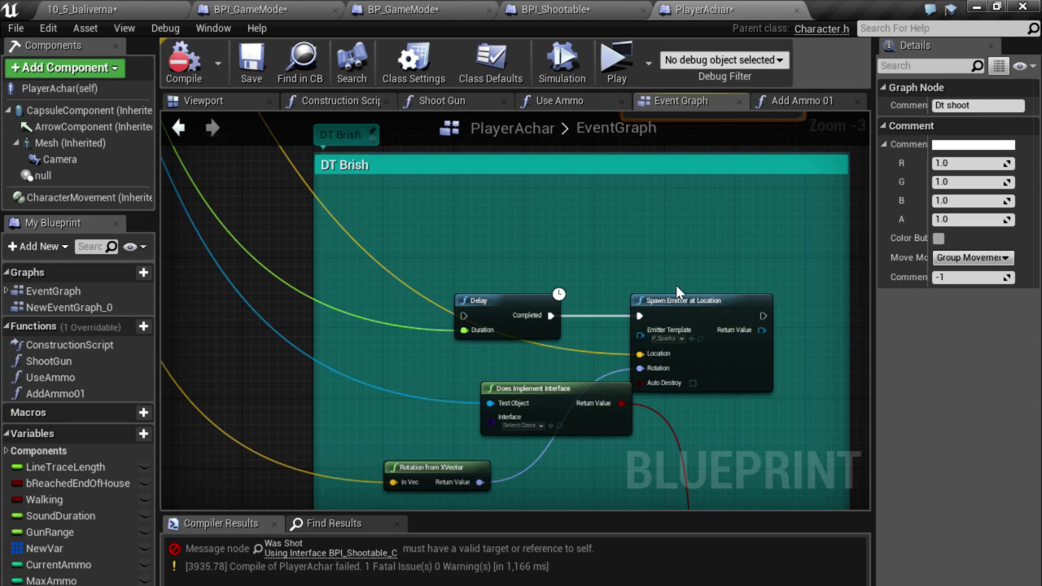
scroll(439, 327, down, 2)
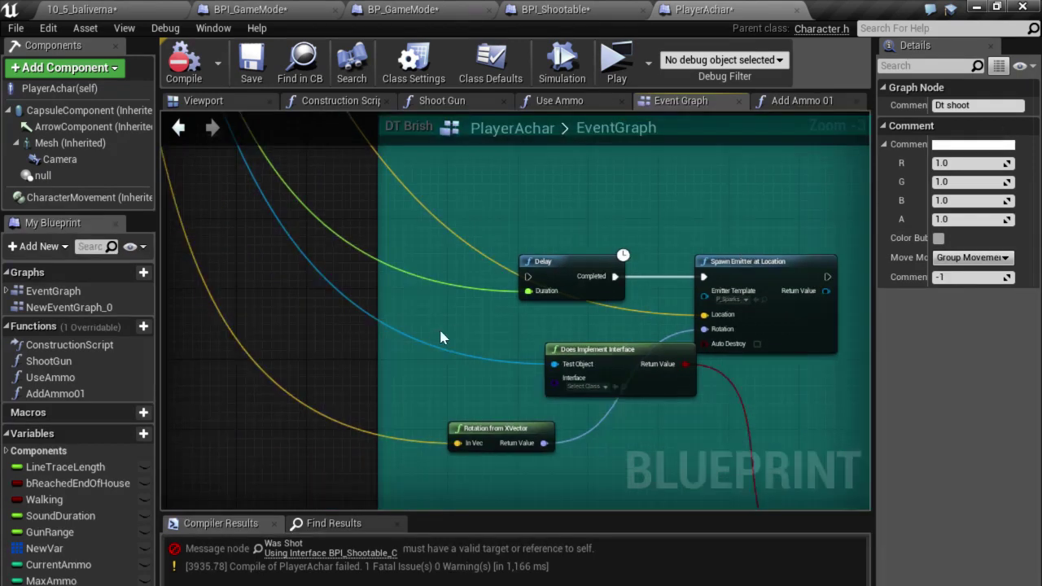
scroll(380, 336, down, 2)
right_drag(380, 336, 371, 437)
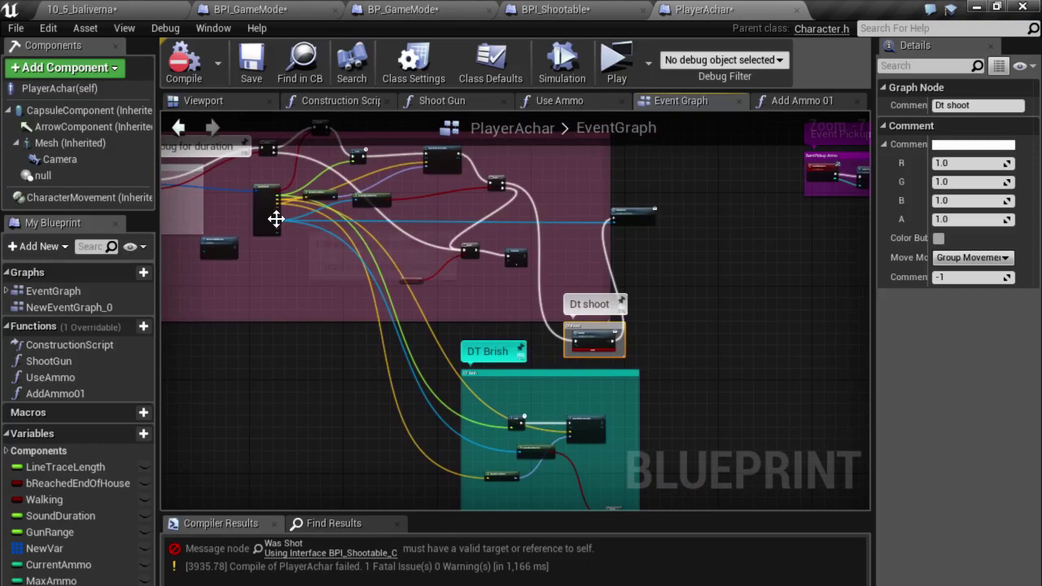
scroll(289, 230, up, 3)
scroll(414, 242, down, 3)
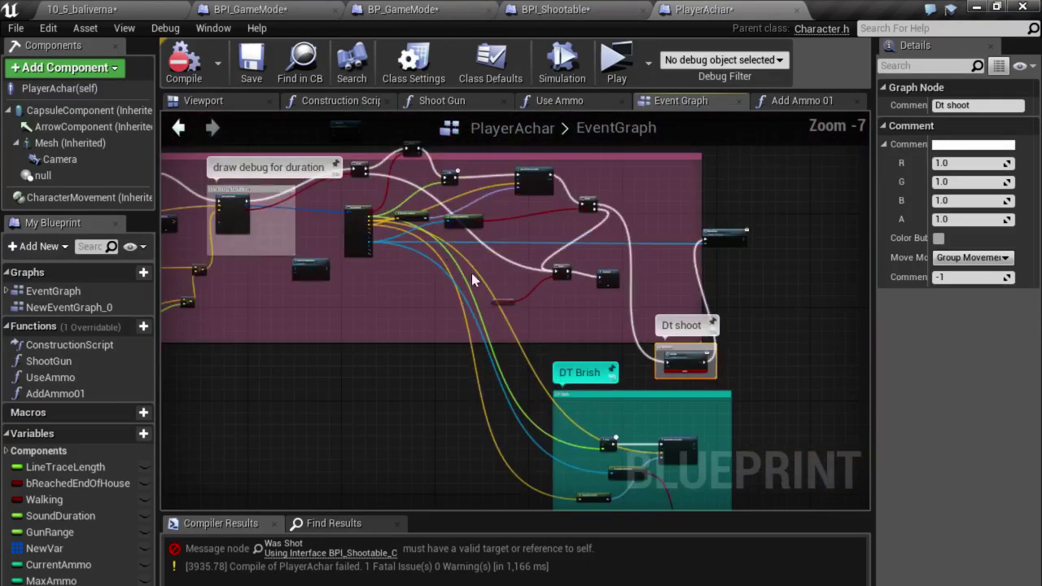
- Connect the Break Hit Result's Hit Actor pin to the Was Shot node's Target pin
click(569, 342)
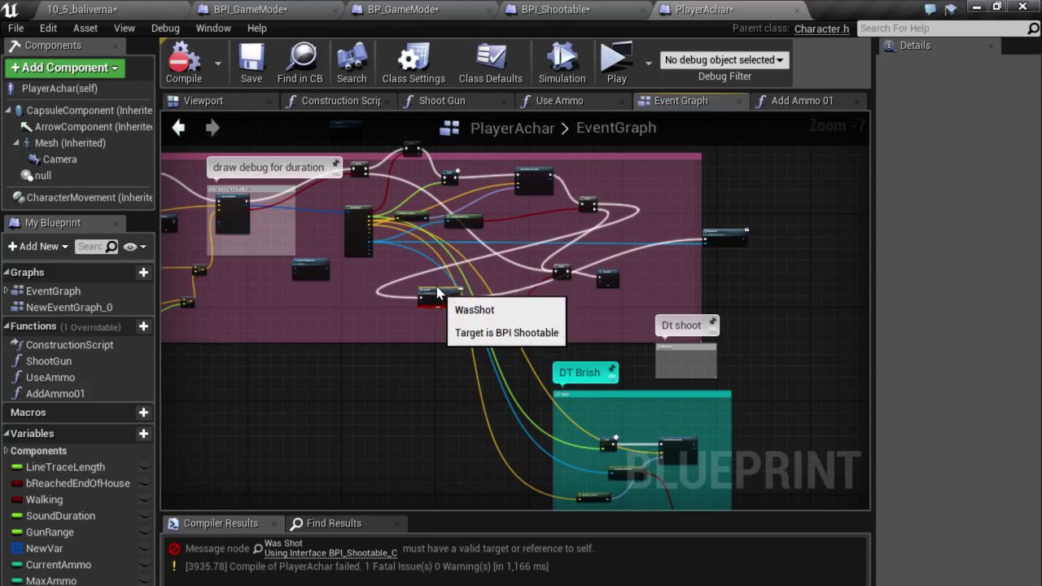
scroll(376, 260, up, 3)
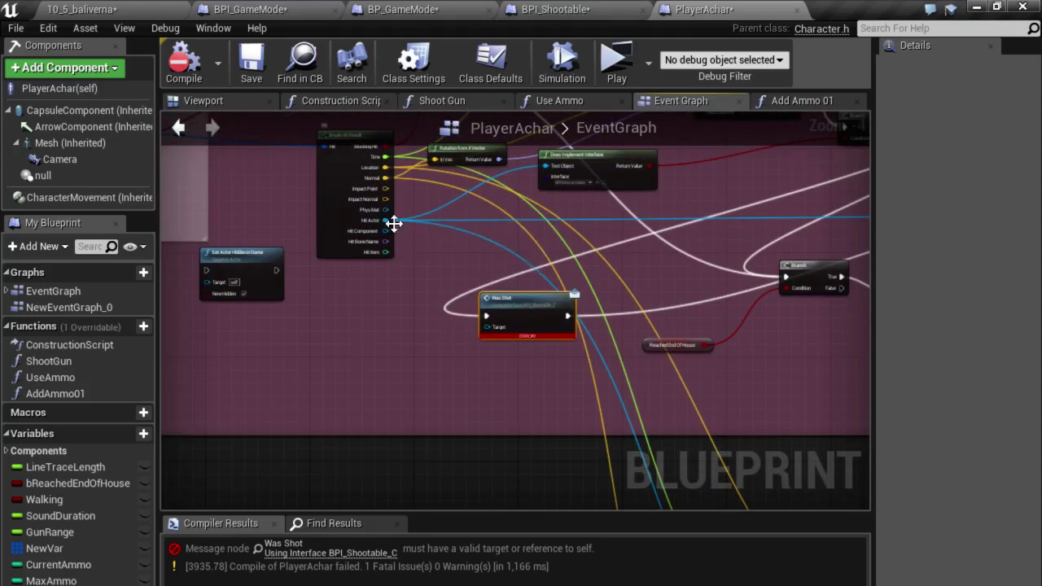
drag(401, 242, 486, 326)
scroll(508, 281, down, 3)
- Move the Was Shot node back into Dt shoot and recompile PlayerAchar successfully
right_drag(508, 281, 374, 297)
drag(376, 303, 620, 374)
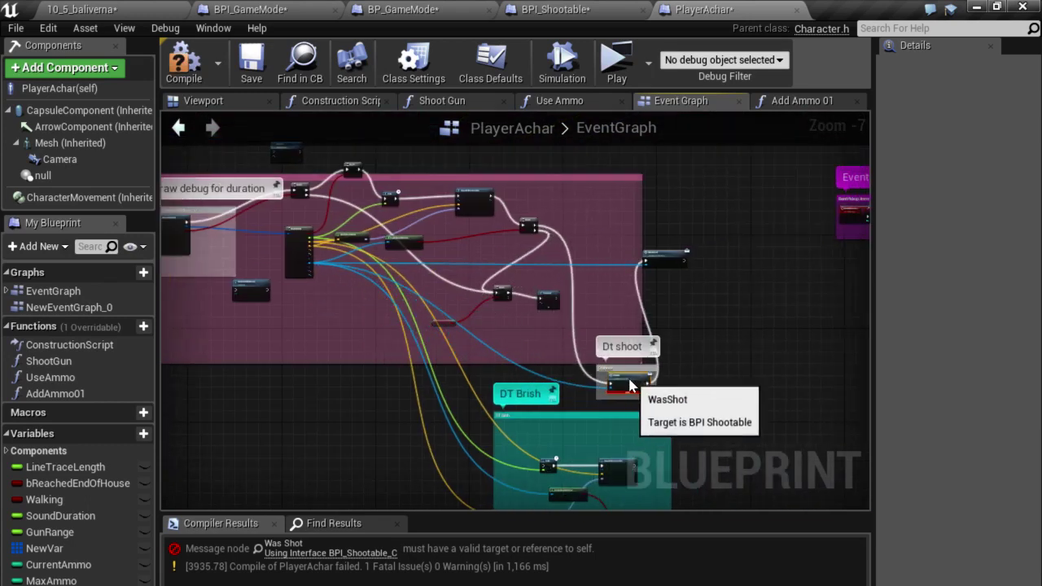
click(183, 63)
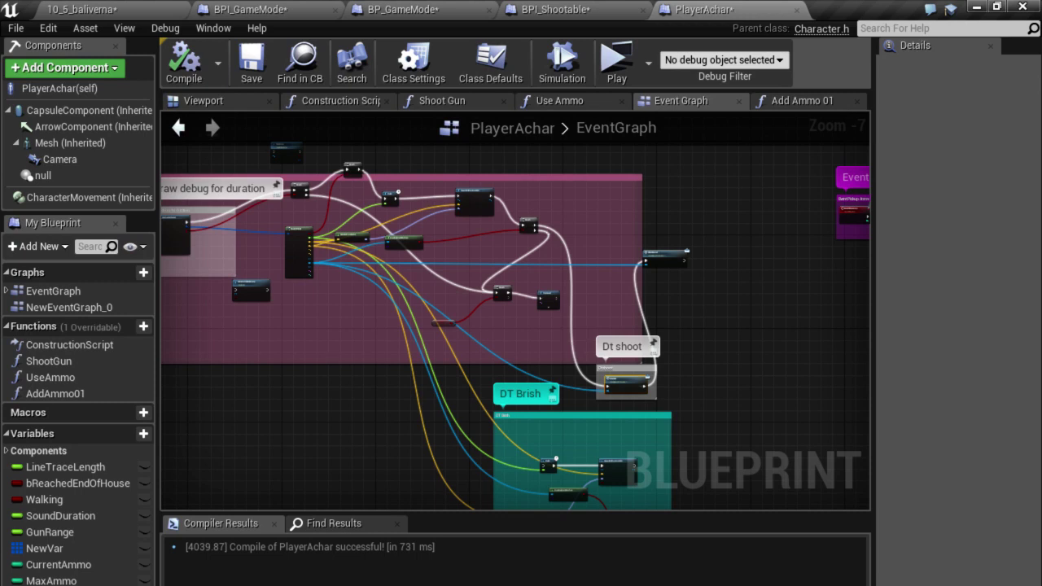
- Return to the 10_5_baliverna level, start Play in Editor, and decline at the GameUI compile-error warning
click(147, 9)
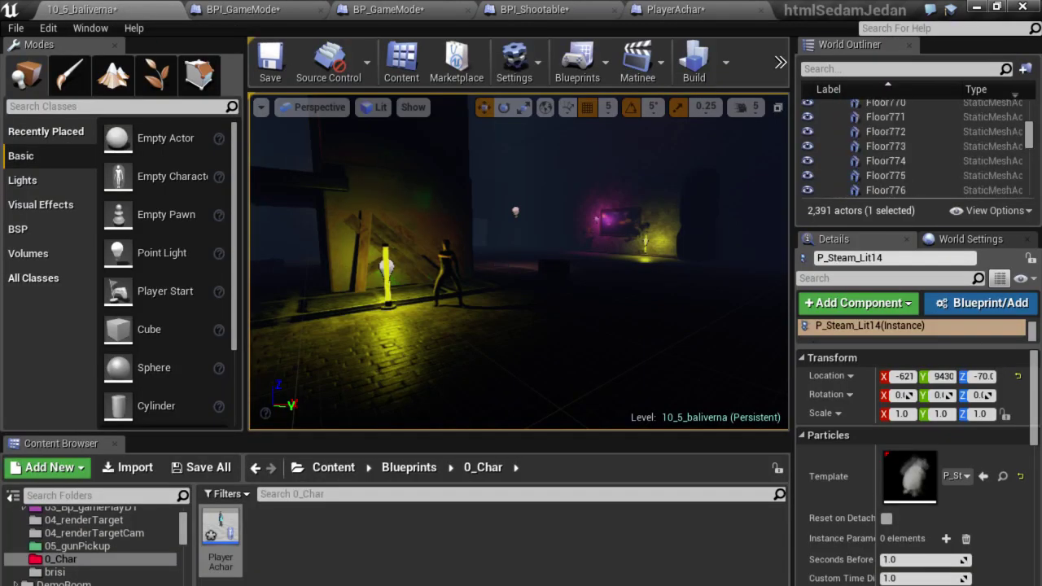
right_click(500, 304)
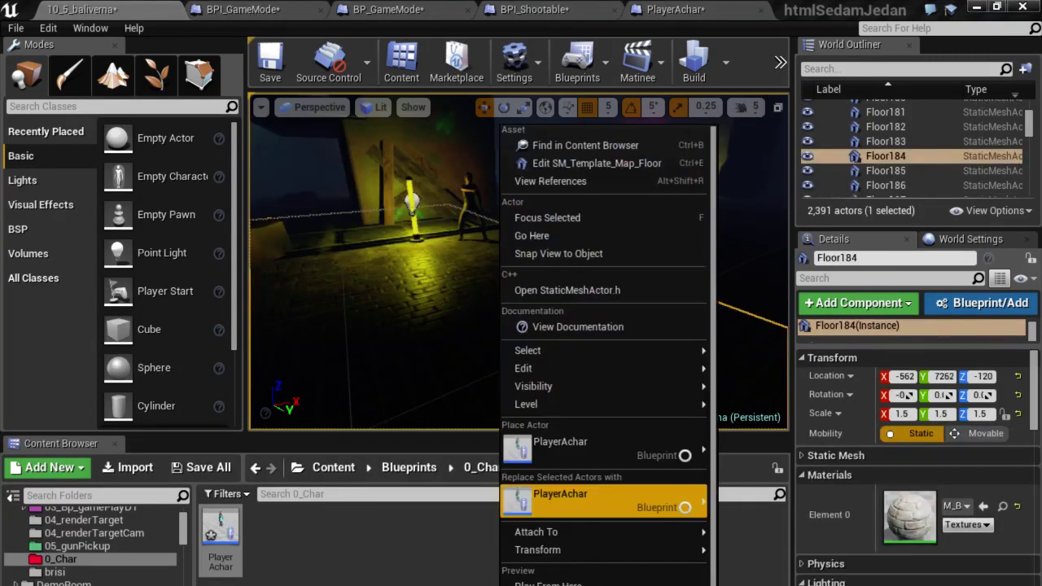
key(Escape)
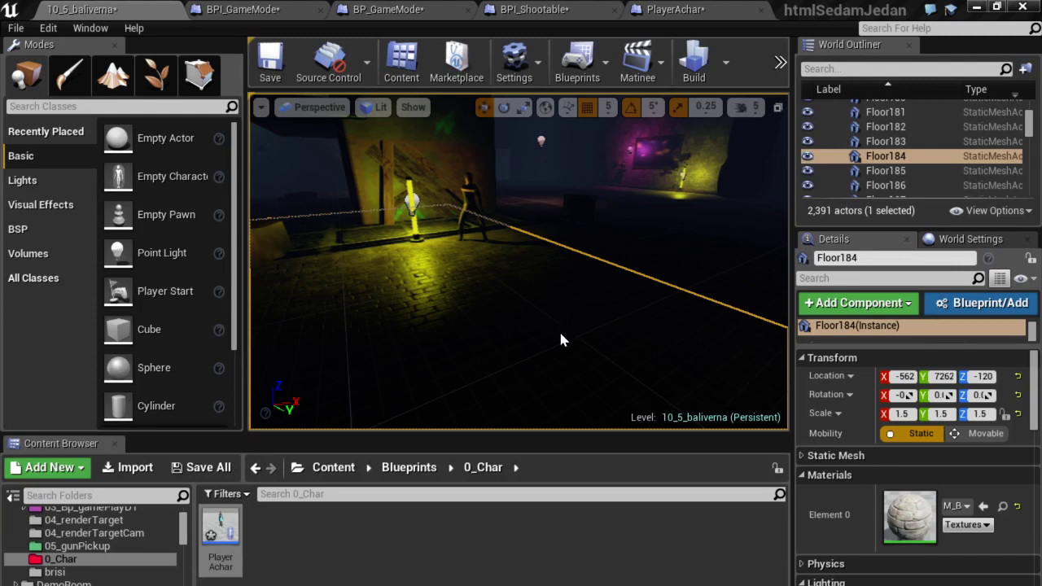
key(alt+p)
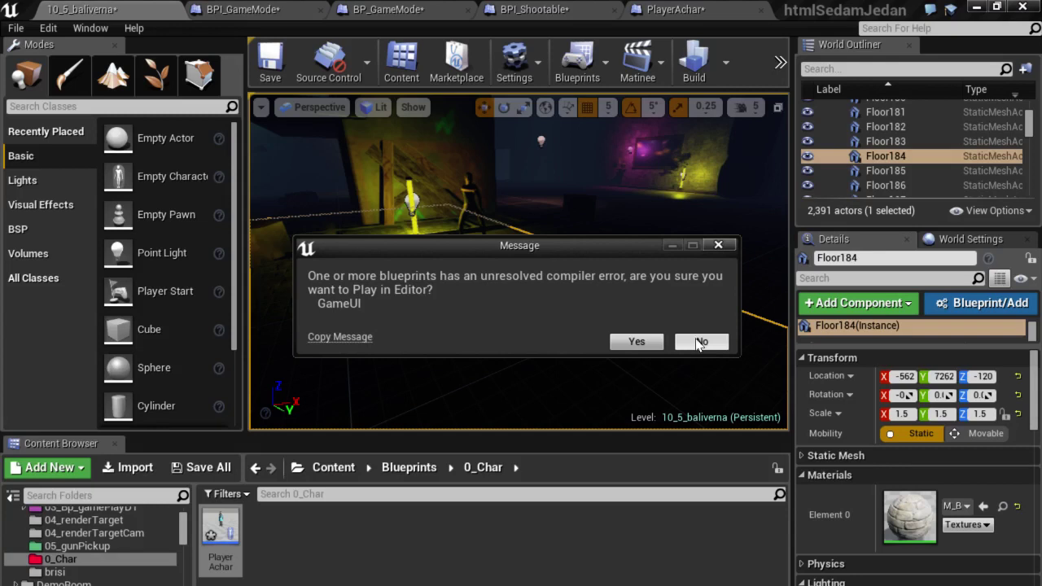
click(700, 342)
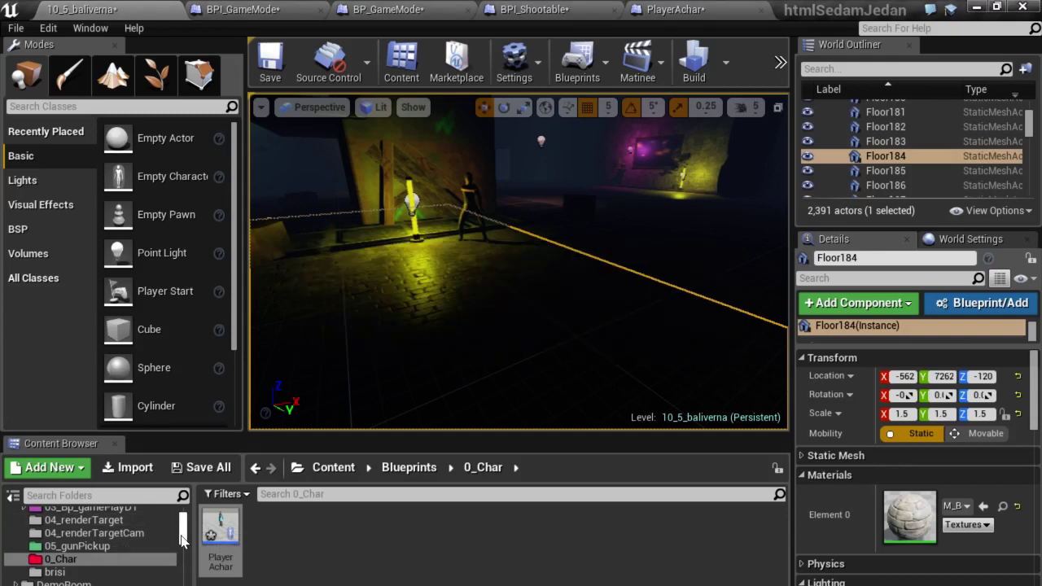
- Search Content for 'gameUi', open the GameUI widget blueprint, then go back to 10_5_baliverna
scroll(186, 545, up, 3)
click(50, 516)
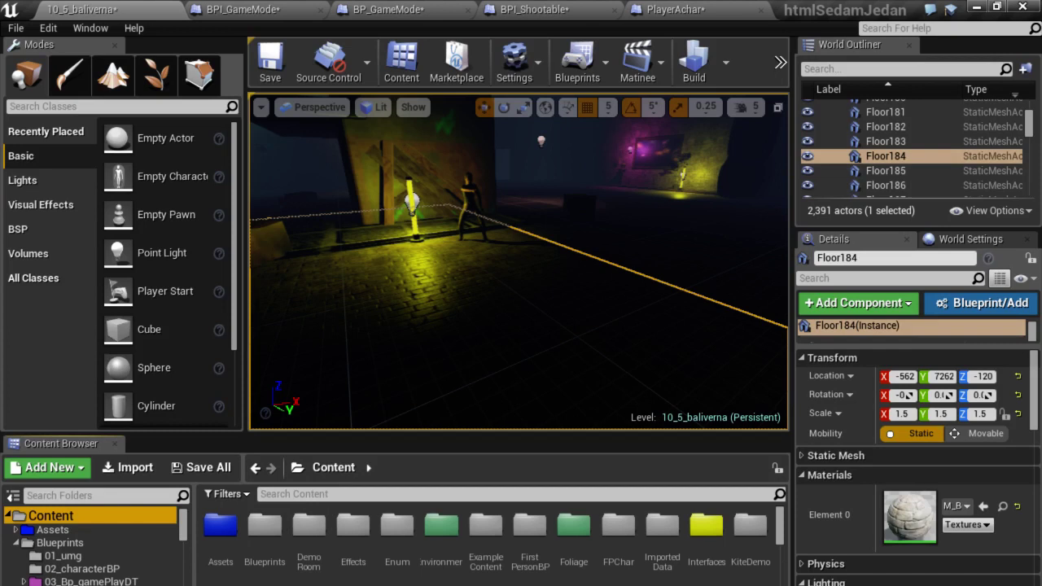
click(316, 494)
text(gameUi)
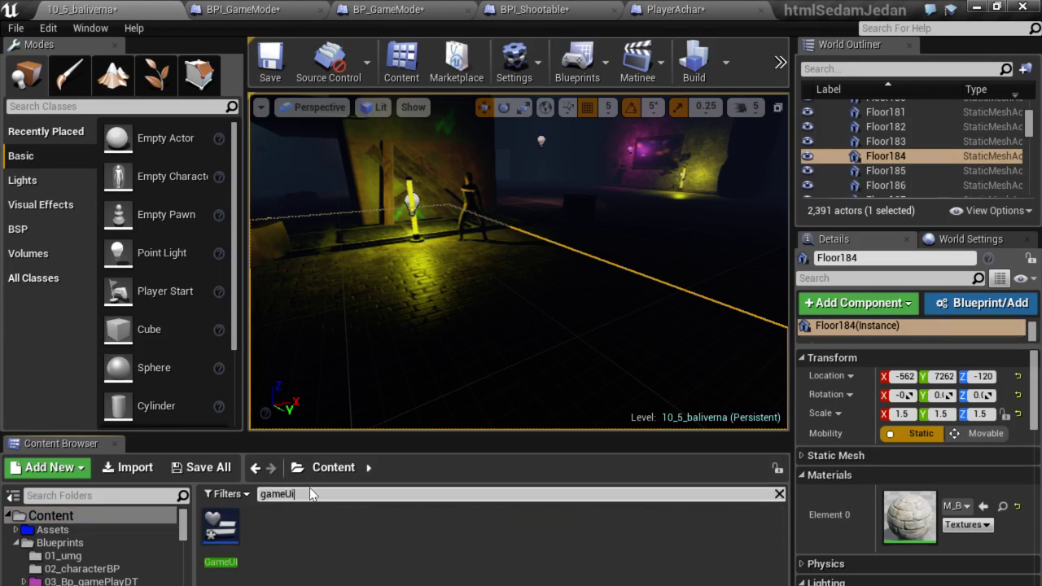
double_click(220, 538)
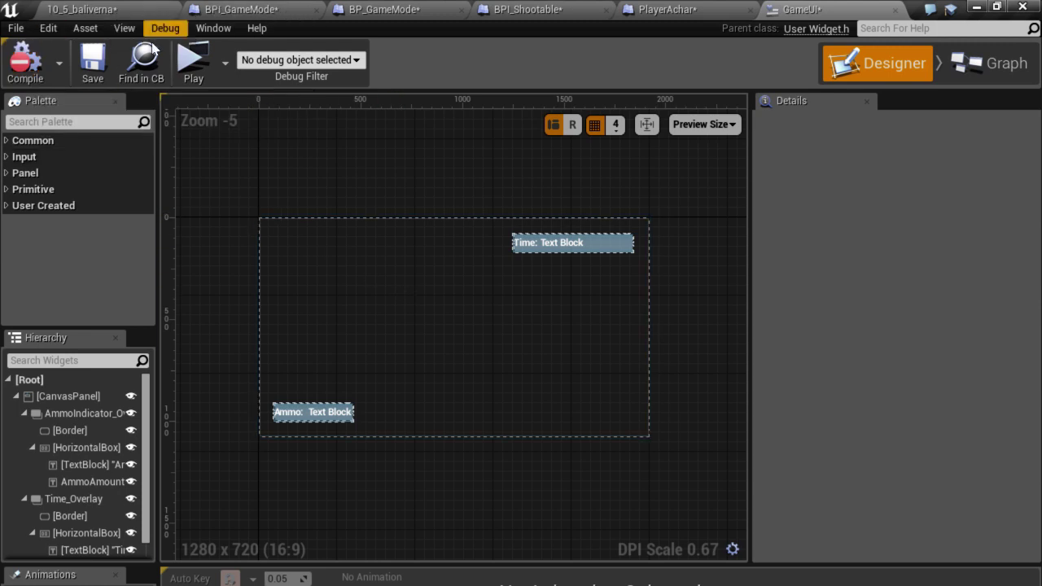
click(99, 9)
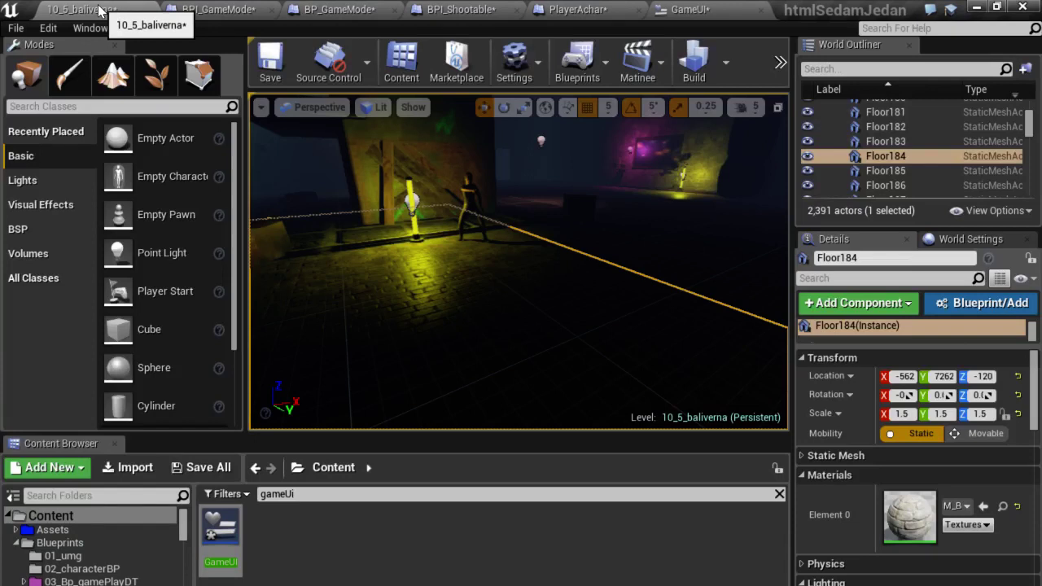
- Launch Play From Here on the floor spot, accepting the compile-error warning
right_drag(412, 242, 358, 244)
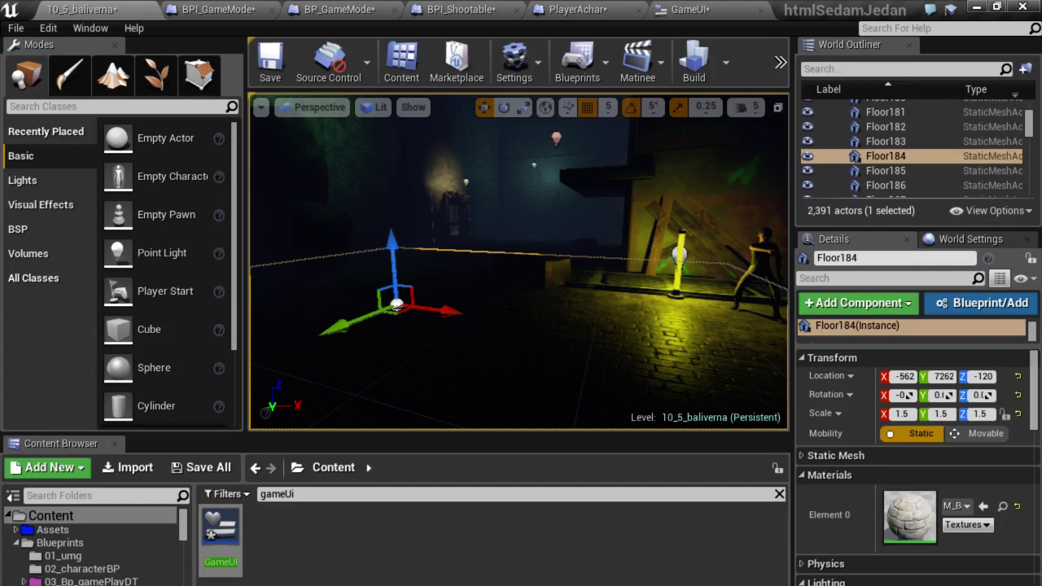
right_click(540, 174)
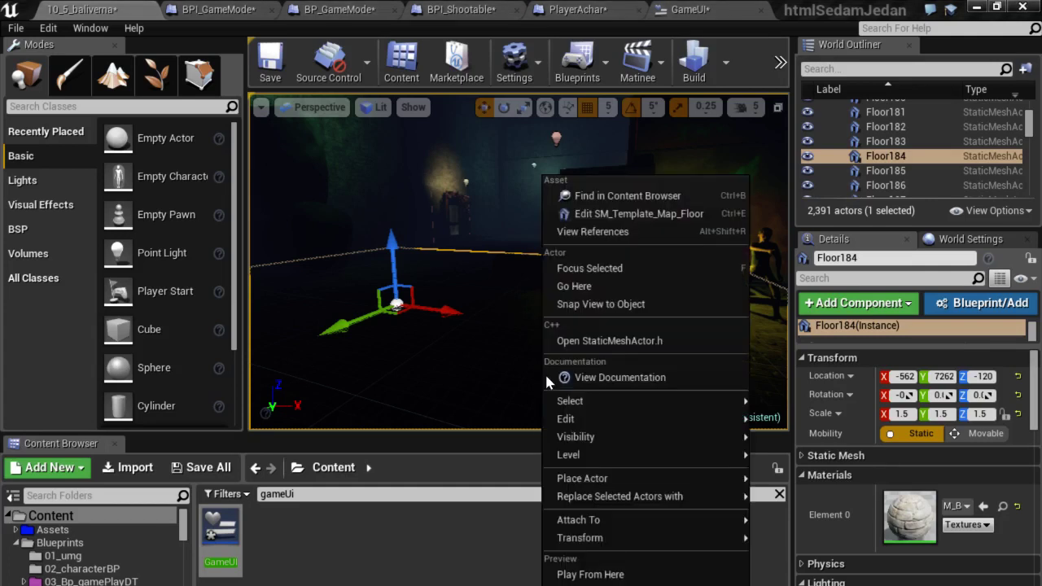
click(591, 575)
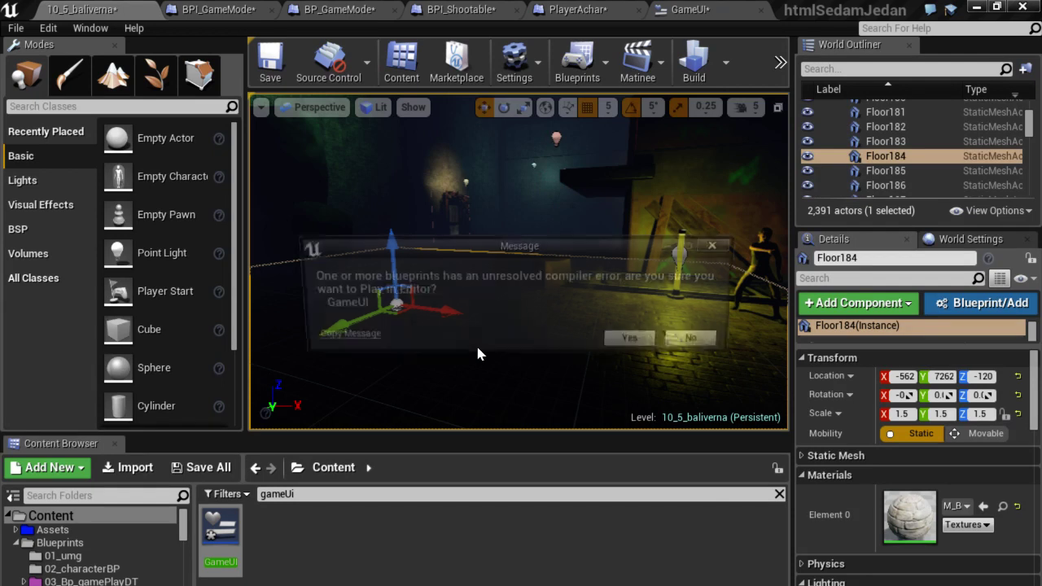
click(640, 341)
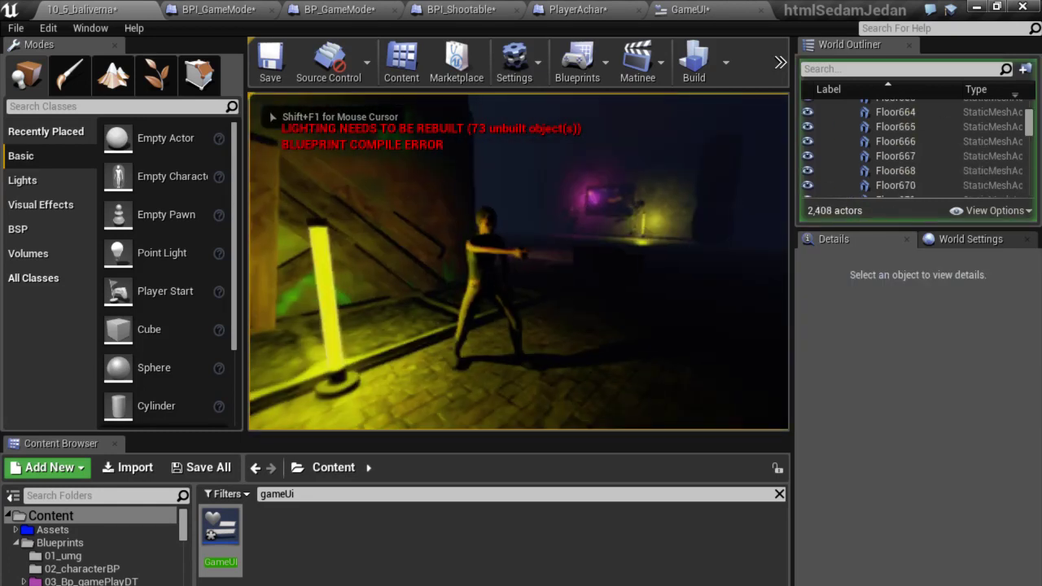
- Fire at the wall twice to see sparks and ammo drop, then stop Play in Editor
click(517, 261)
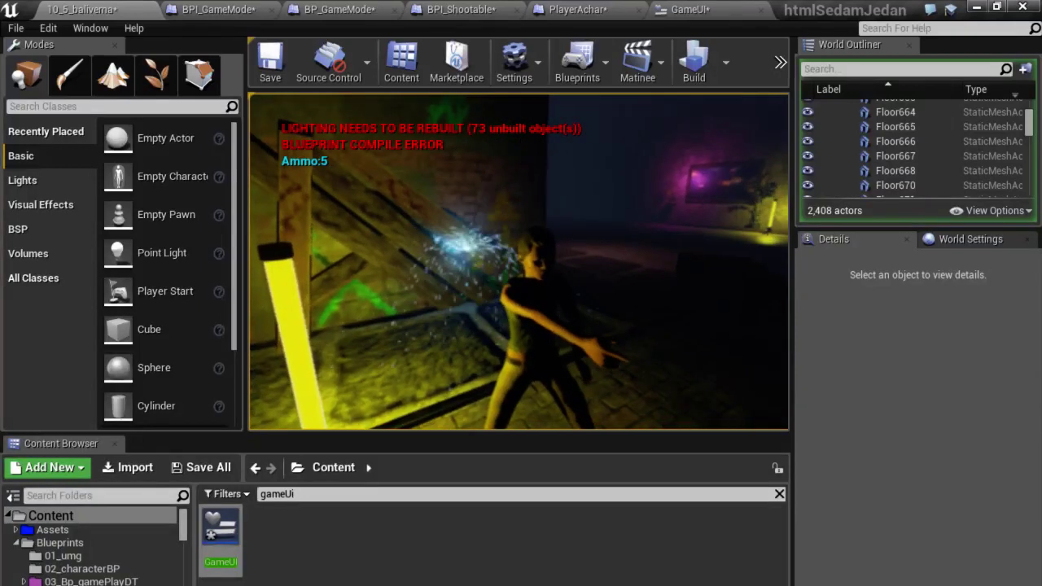
click(517, 262)
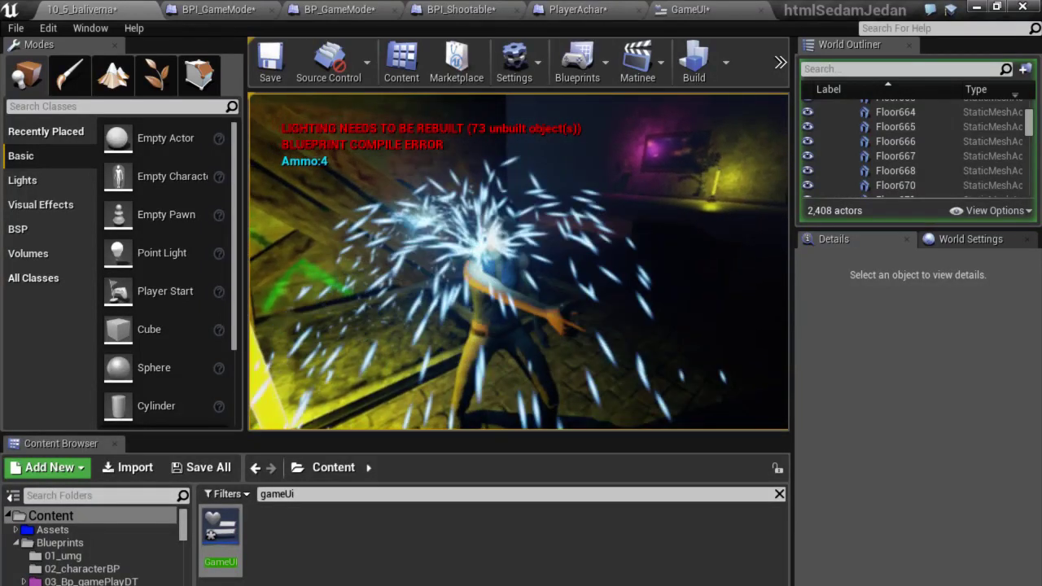
key(Escape)
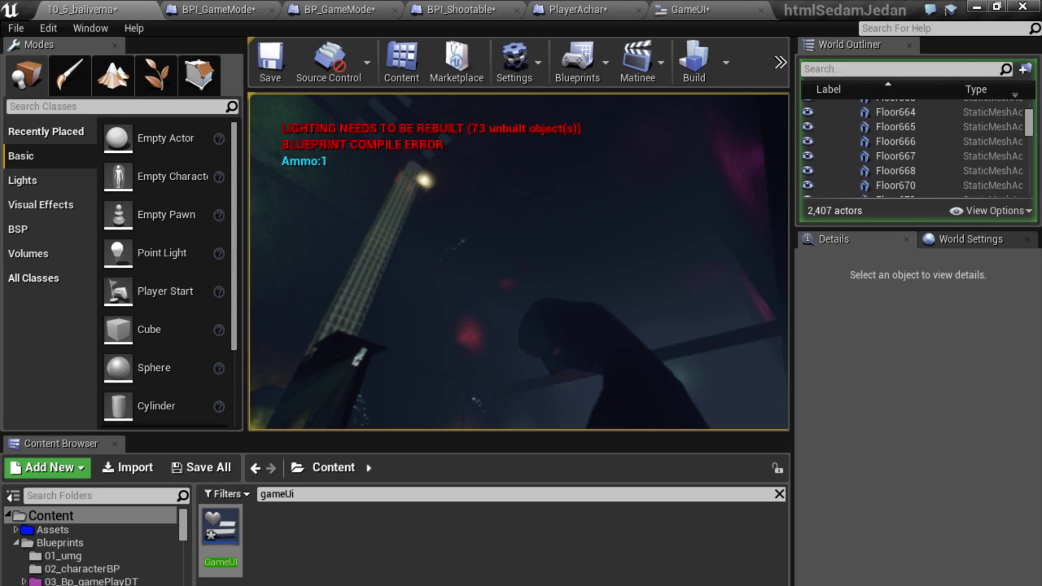
key(Escape)
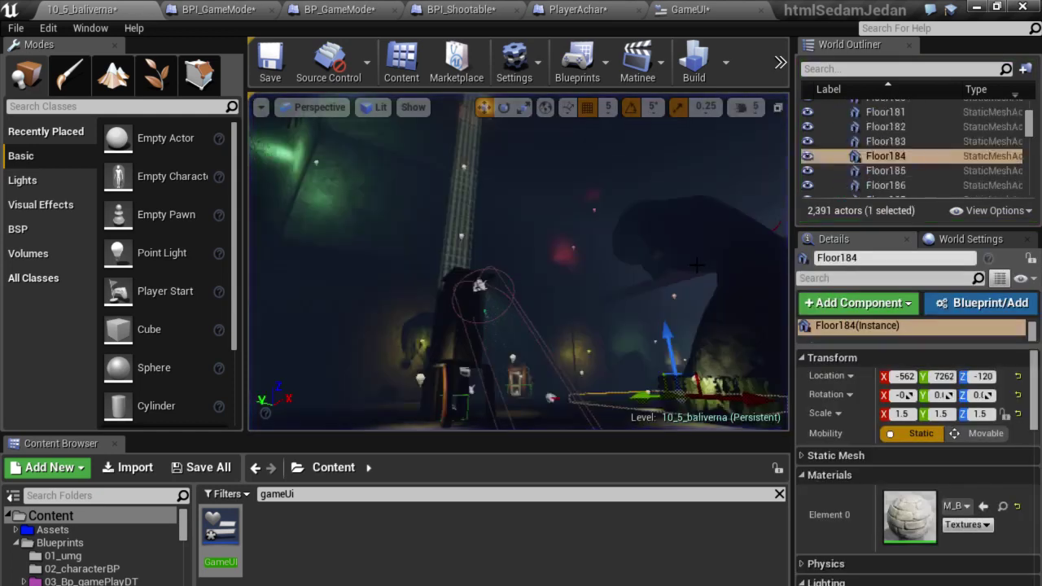
right_drag(697, 264, 238, 336)
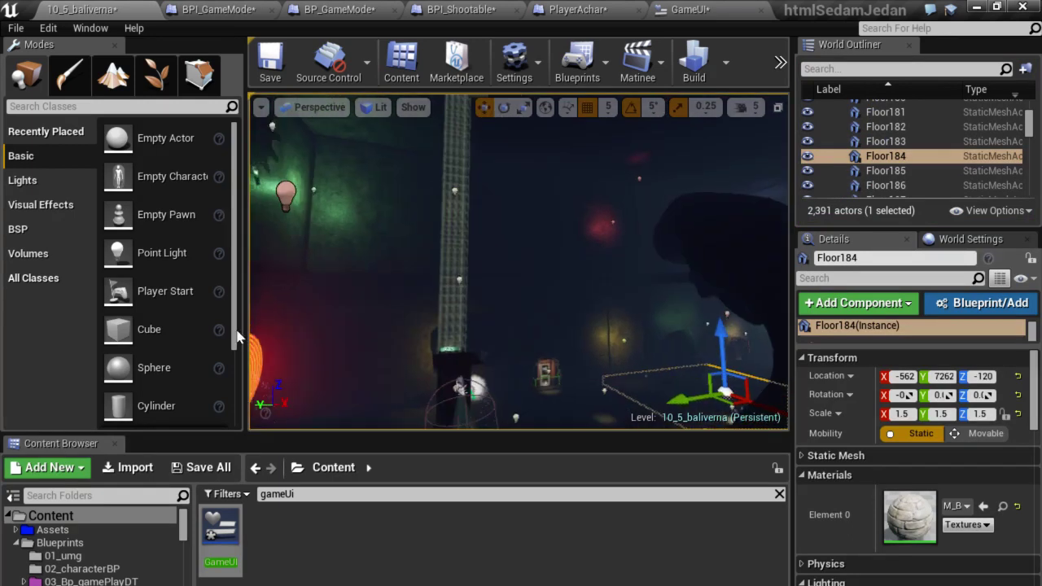